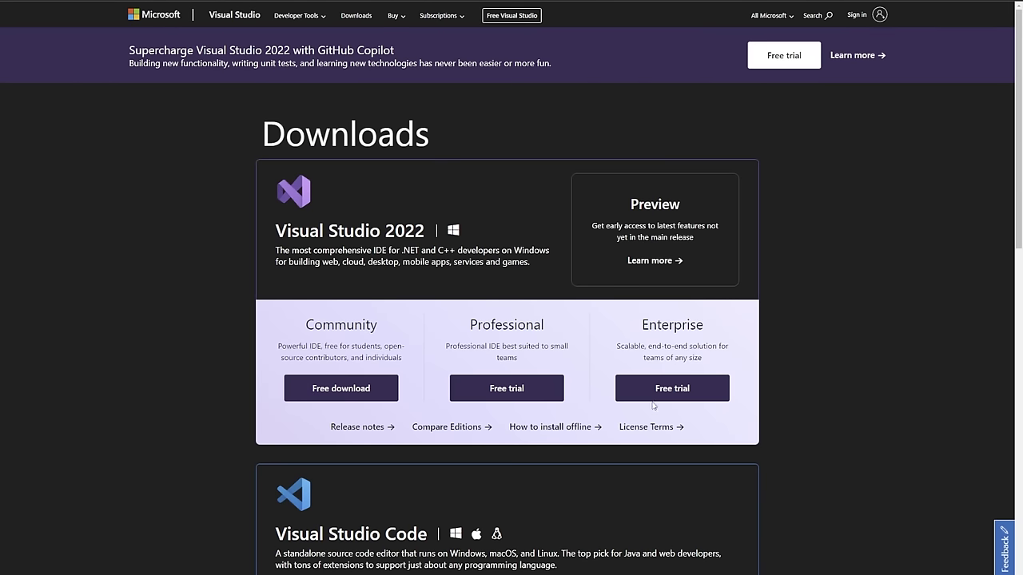
Step: Download the free Community edition of Visual Studio 2022
{"action": "left_click", "coordinate": [353, 391]}
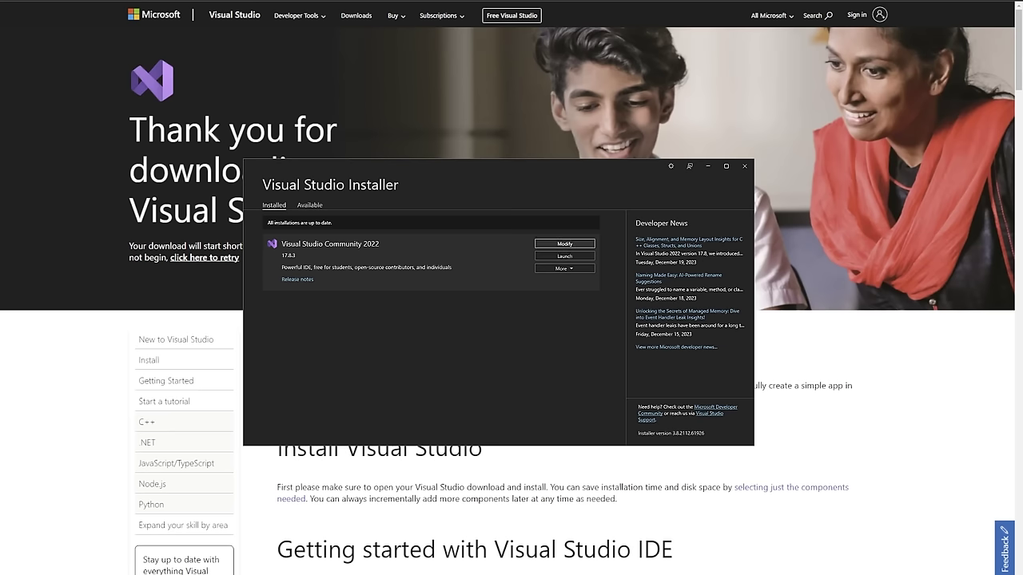
Step: Open Modify for Visual Studio Community 2022 and scroll through its workloads
{"action": "left_click", "coordinate": [564, 244]}
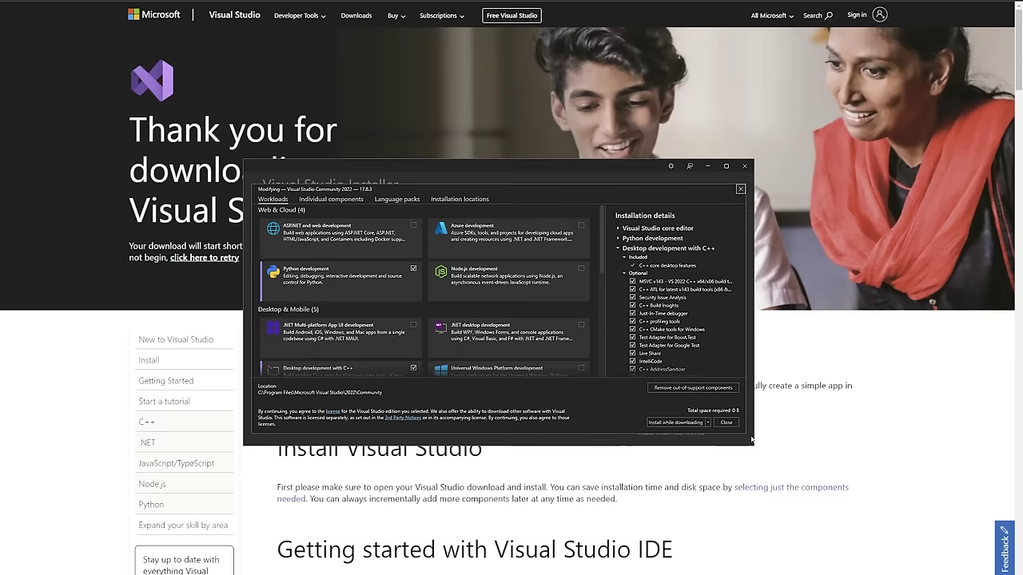
{"action": "mouse_move", "coordinate": [743, 240]}
{"action": "left_mouse_down"}
{"action": "mouse_move", "coordinate": [747, 340]}
{"action": "mouse_move", "coordinate": [743, 227]}
{"action": "left_mouse_up"}
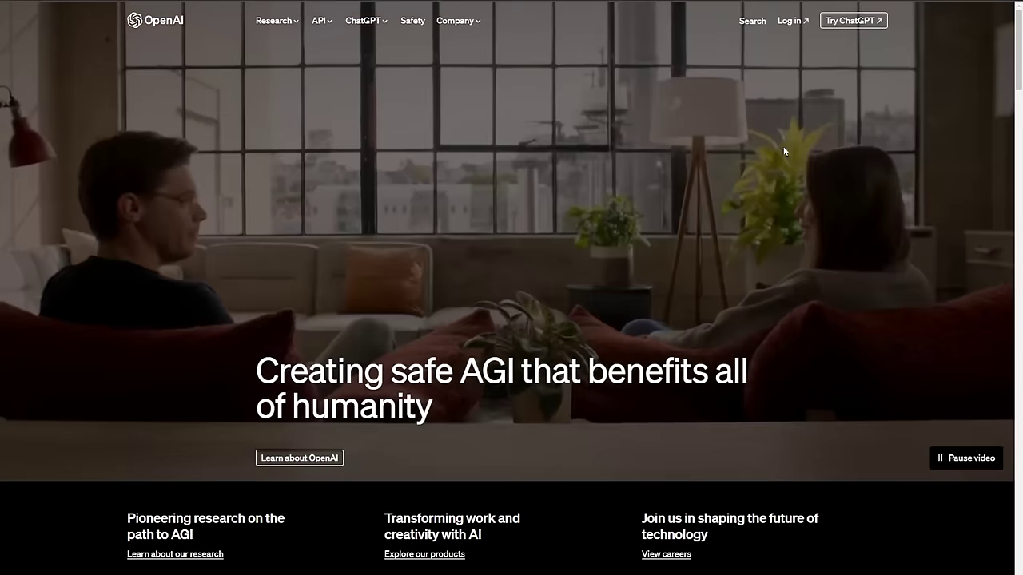
Step: Log in to the OpenAI API platform and open the API keys page
{"action": "left_click", "coordinate": [796, 21]}
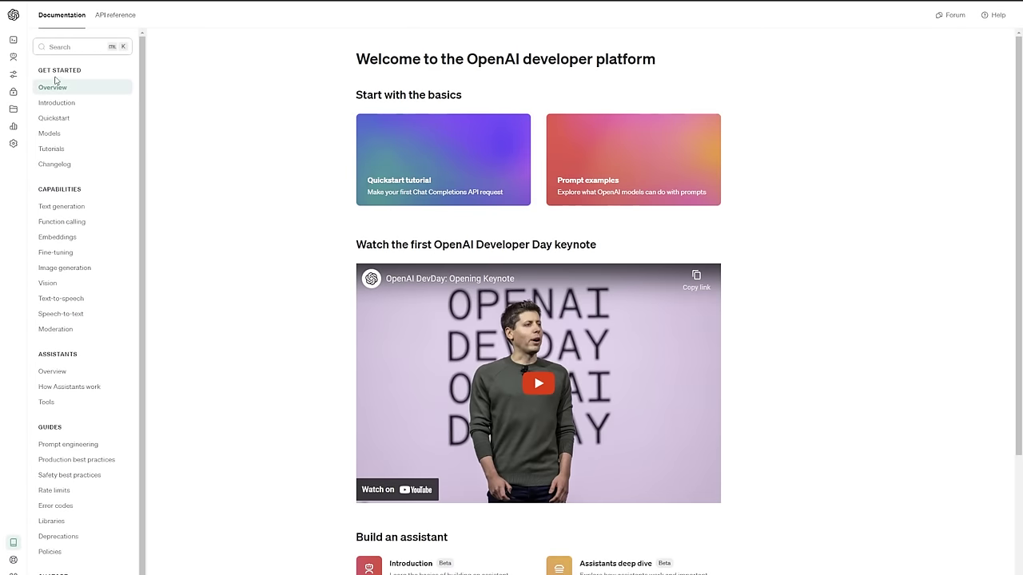
{"action": "mouse_move", "coordinate": [13, 57]}
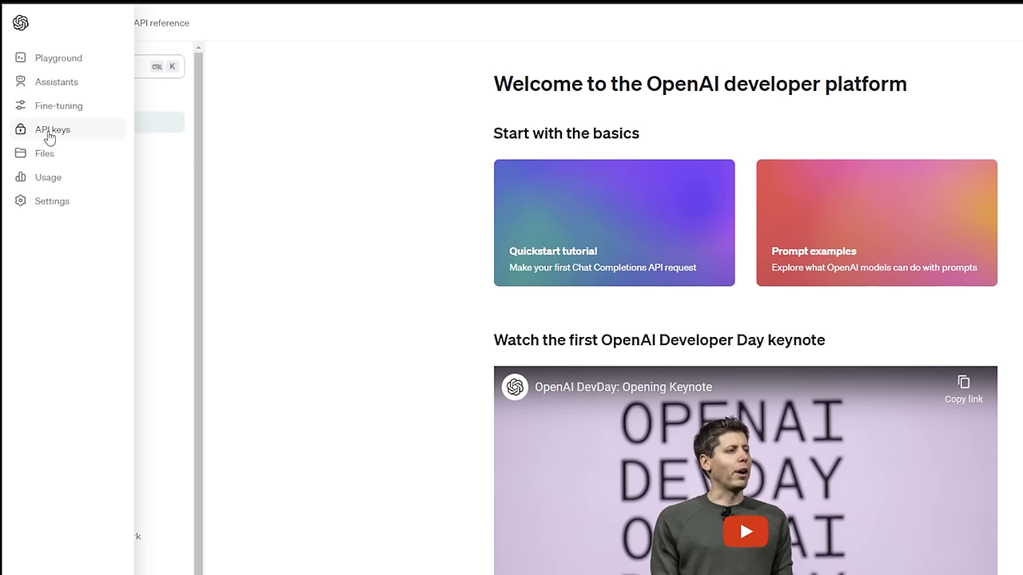
{"action": "left_click", "coordinate": [49, 138]}
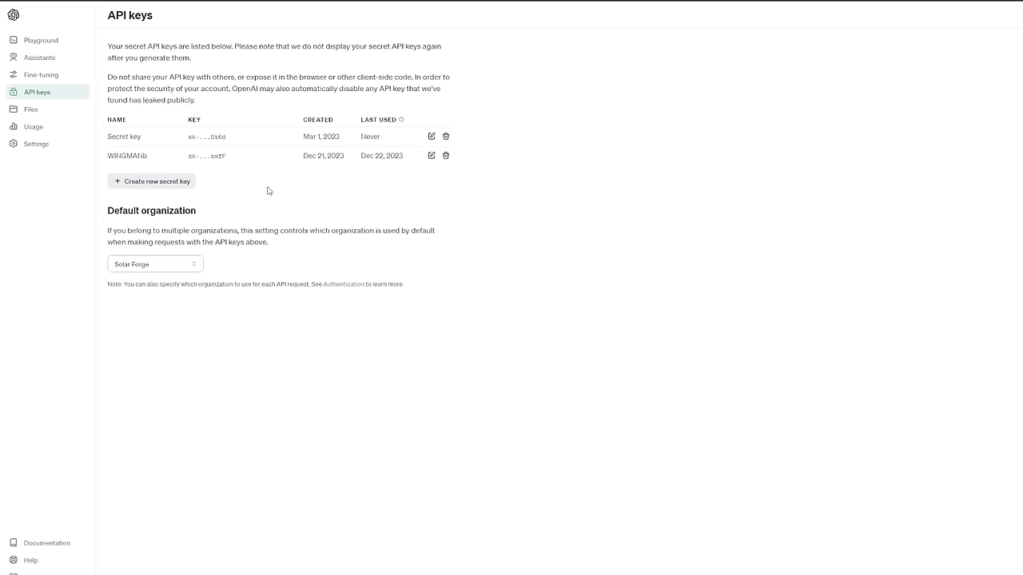
Step: Create a secret key named 'Wingman Instruction Video' and copy it to the clipboard
{"action": "triple_click", "coordinate": [206, 137]}
{"action": "left_click", "coordinate": [167, 184]}
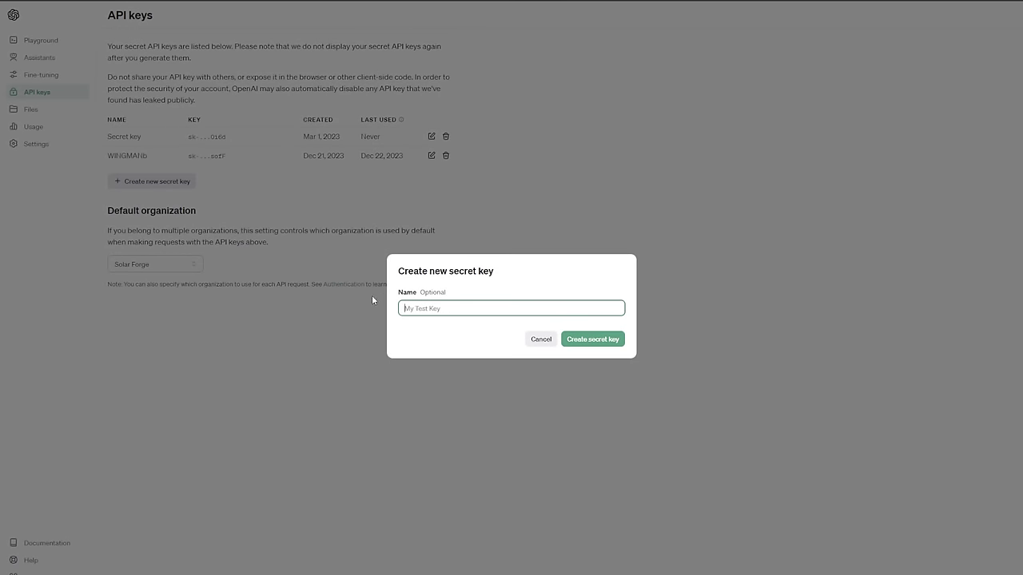
{"action": "type", "text": "Wingman Instruction CV"}
{"action": "key", "text": "BackSpace"}
{"action": "key", "text": "BackSpace"}
{"action": "type", "text": "Video"}
{"action": "left_click", "coordinate": [613, 341]}
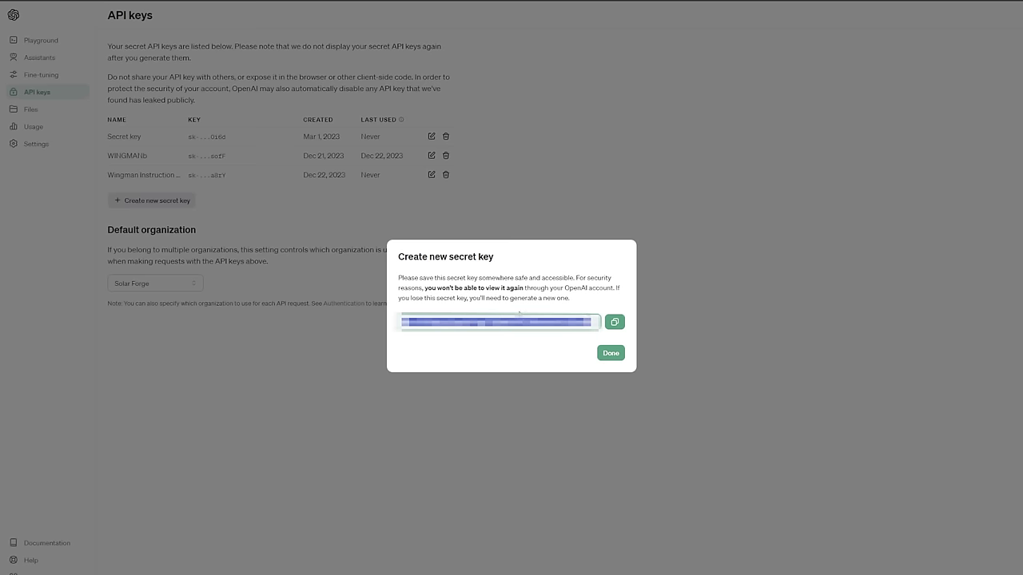
{"action": "left_click", "coordinate": [616, 324]}
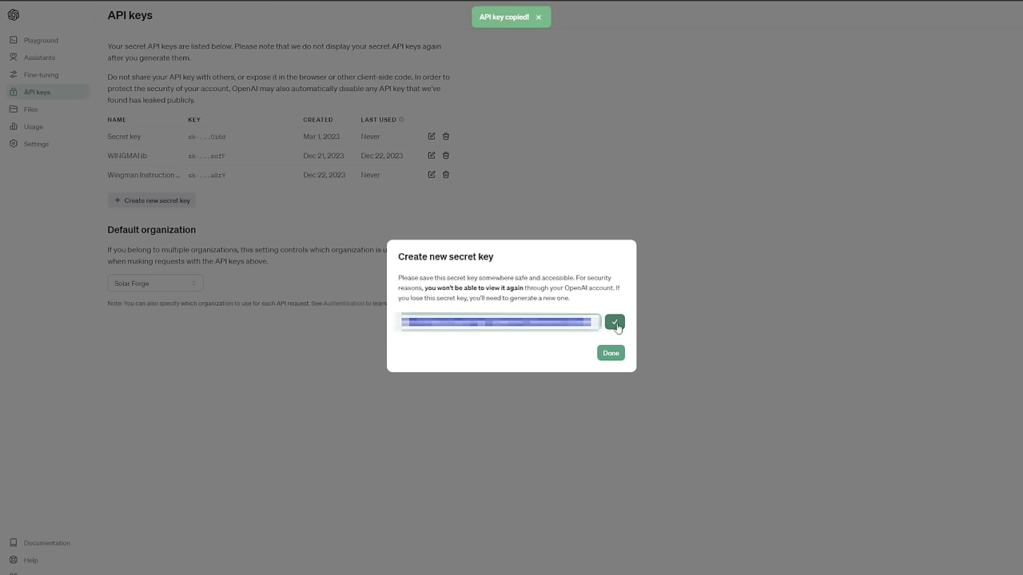
{"action": "left_click", "coordinate": [611, 353]}
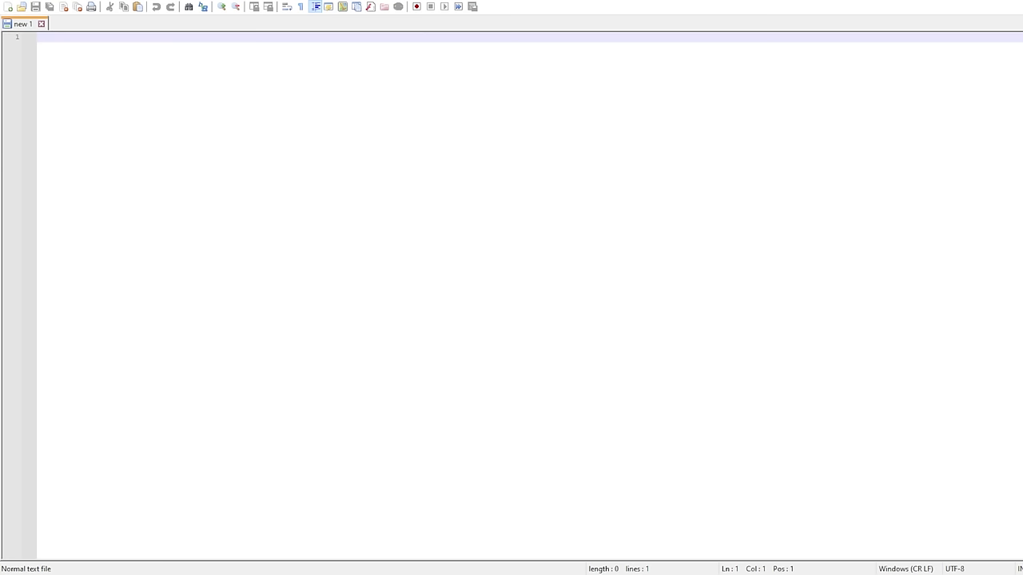
Step: Paste the copied API key on a new line under a 'Wingman OpenAI key:' label
{"action": "type", "text": "Wingman OpenAI key:"}
{"action": "key", "text": "Return"}
{"action": "key", "text": "ctrl+v"}
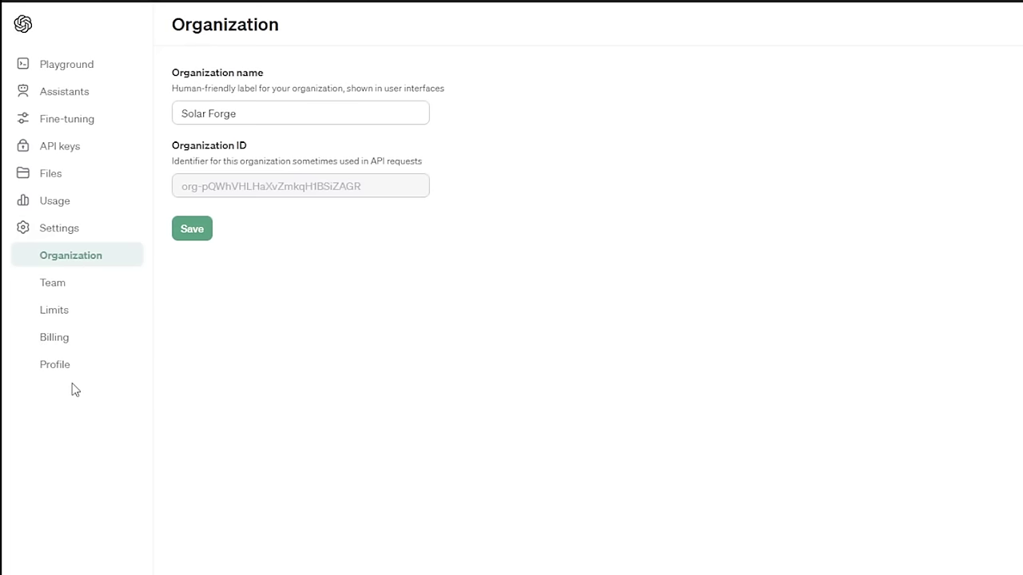
Step: Open the Billing page in the OpenAI Platform settings
{"action": "left_click", "coordinate": [70, 345]}
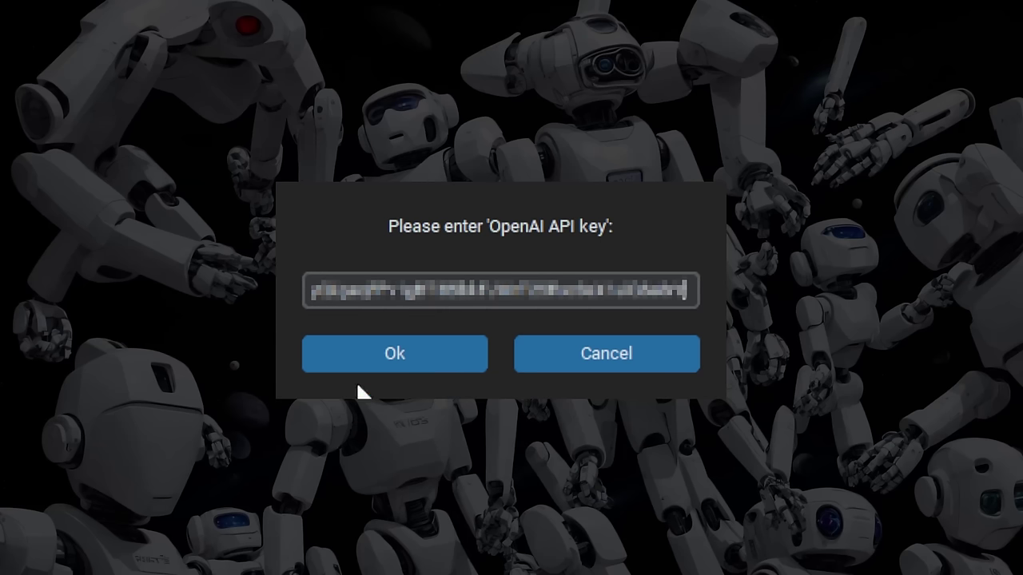
Step: Confirm the pasted OpenAI API key, start the wingmen listening, and open app settings
{"action": "left_click", "coordinate": [395, 365]}
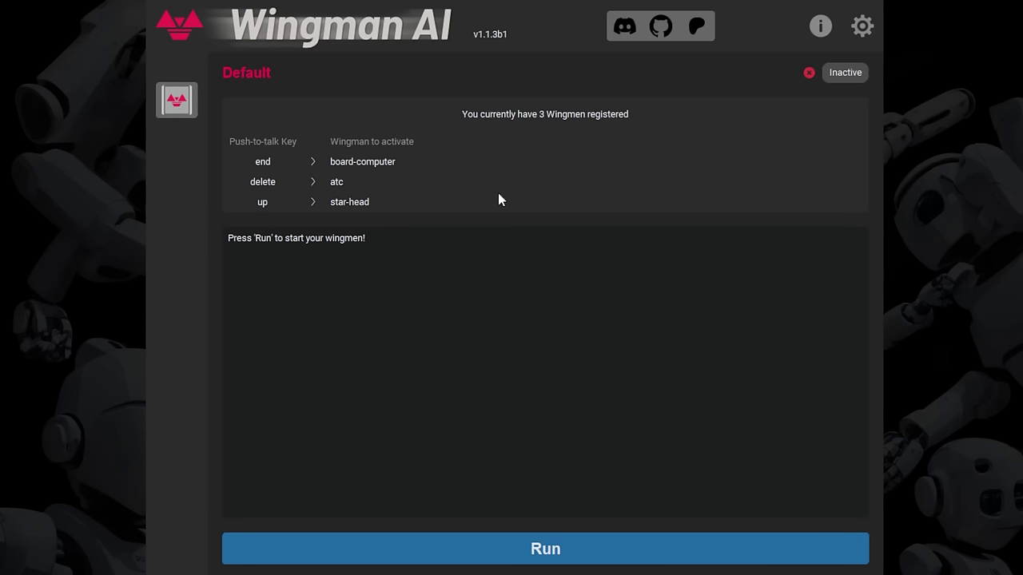
{"action": "left_click", "coordinate": [546, 553]}
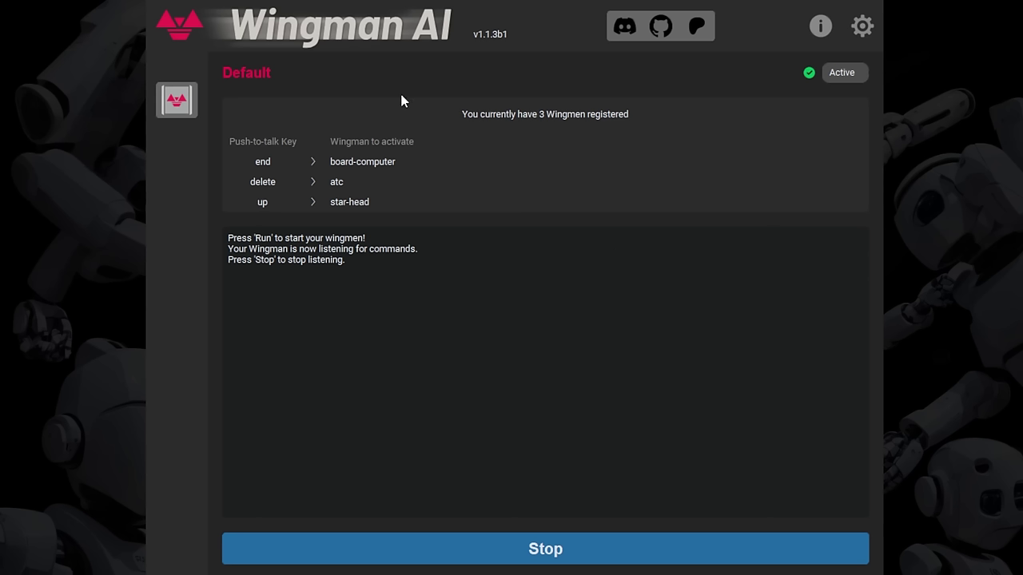
{"action": "left_click", "coordinate": [862, 27]}
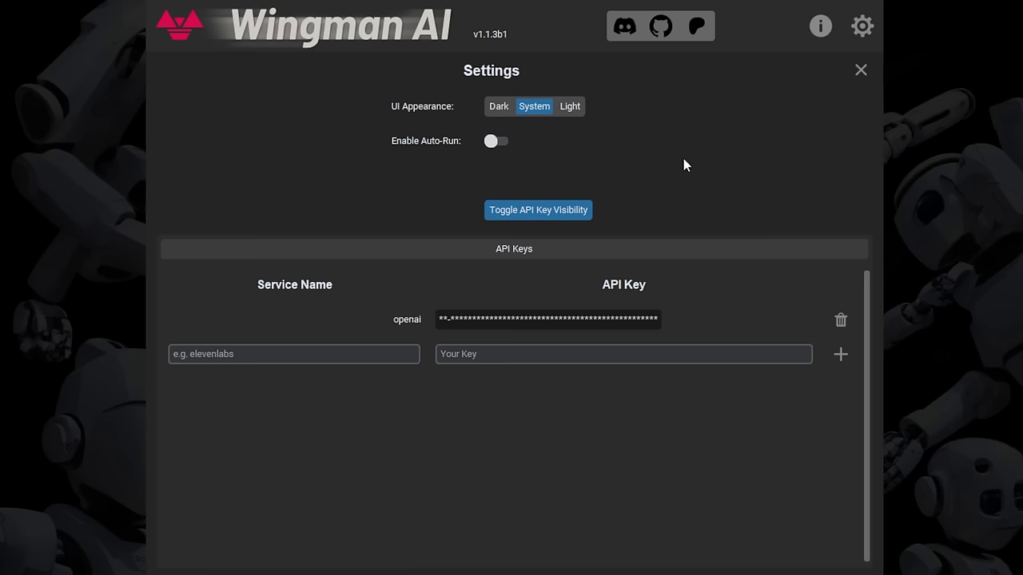
Step: Enable Auto-Run and close Settings to return to the wingman list
{"action": "left_click", "coordinate": [496, 145]}
{"action": "left_click", "coordinate": [859, 70]}
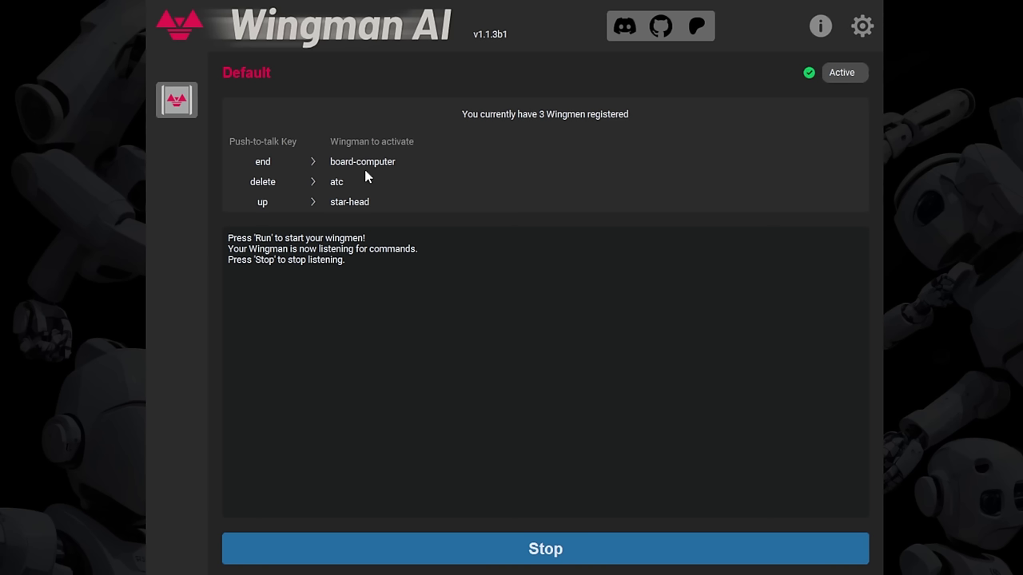
Step: Talk with board-computer over the End push-to-talk key until it accepts today is December 22, 2023
{"action": "key", "text": "End"}
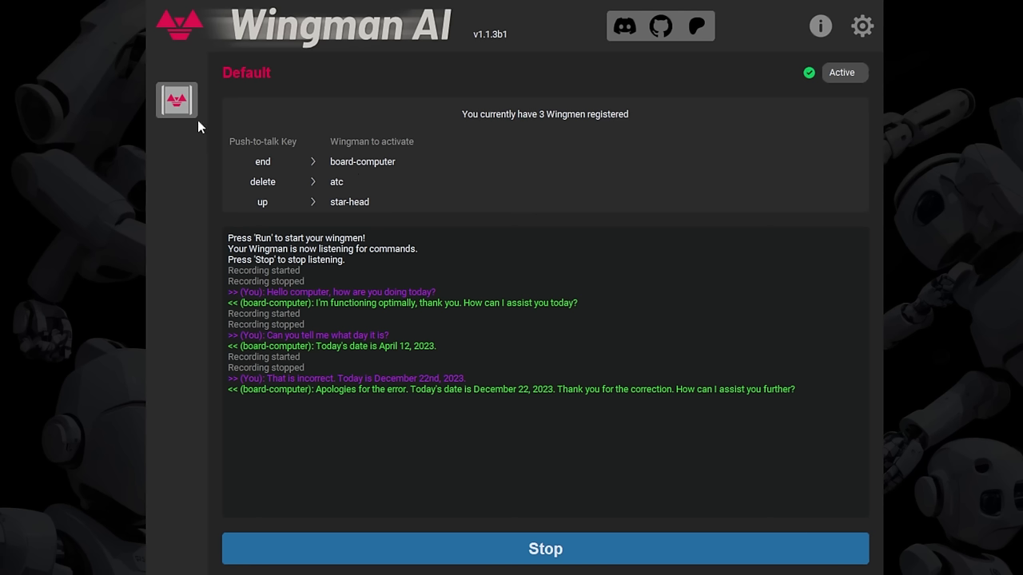
Step: Highlight, then deselect, the first spoken question and board-computer's first reply in the log
{"action": "left_click_drag", "start_coordinate": [268, 292], "coordinate": [452, 290]}
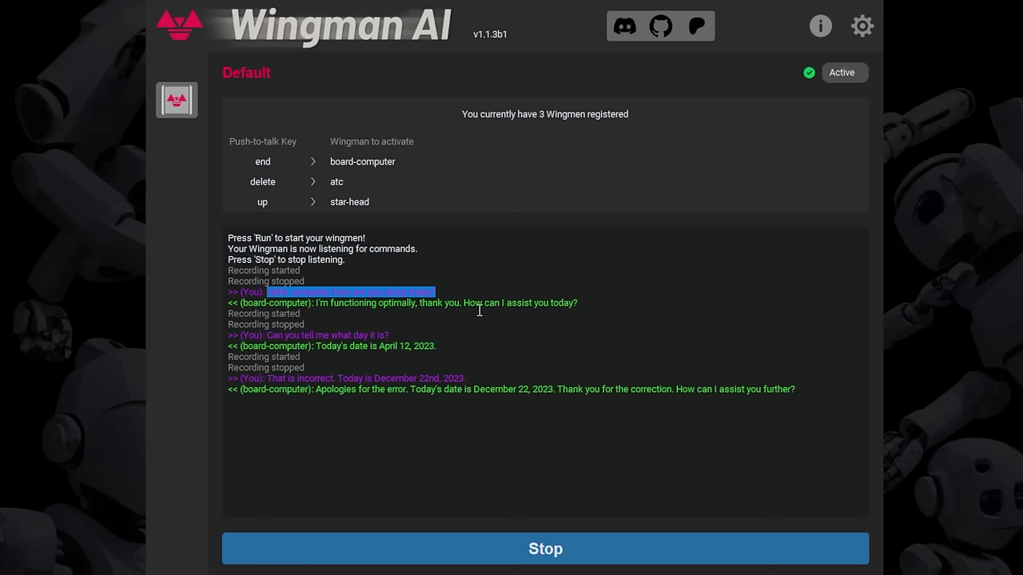
{"action": "left_click", "coordinate": [511, 317]}
{"action": "left_click_drag", "start_coordinate": [242, 302], "coordinate": [595, 307]}
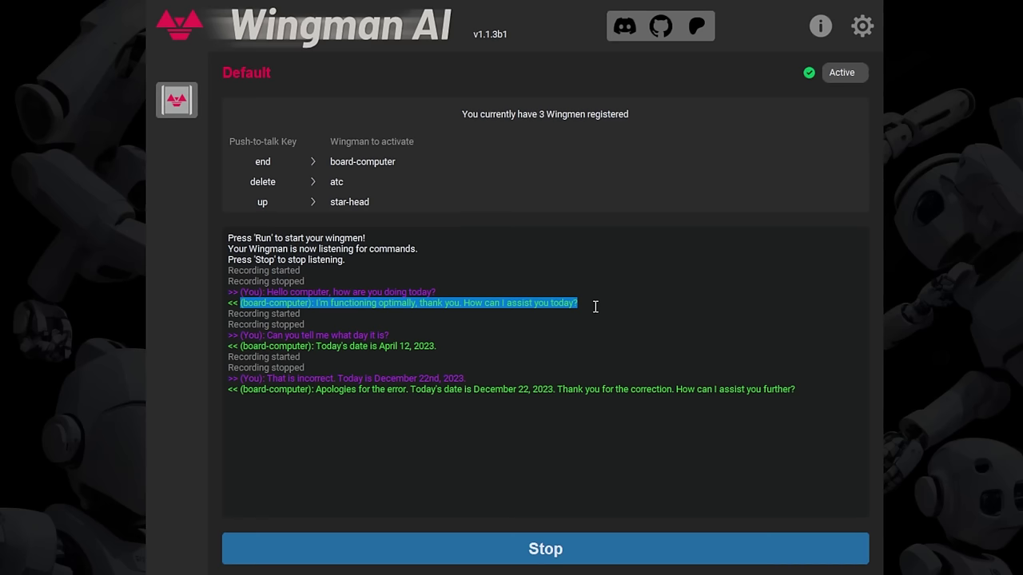
{"action": "left_click", "coordinate": [604, 319]}
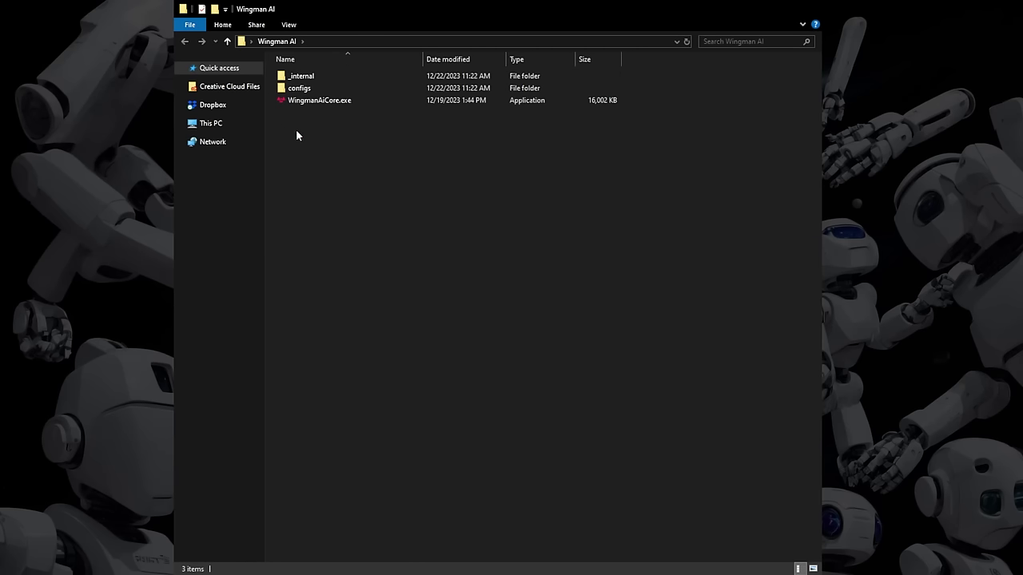
Step: Open the configs folder to bring config.yaml up in Visual Studio
{"action": "double_click", "coordinate": [336, 88]}
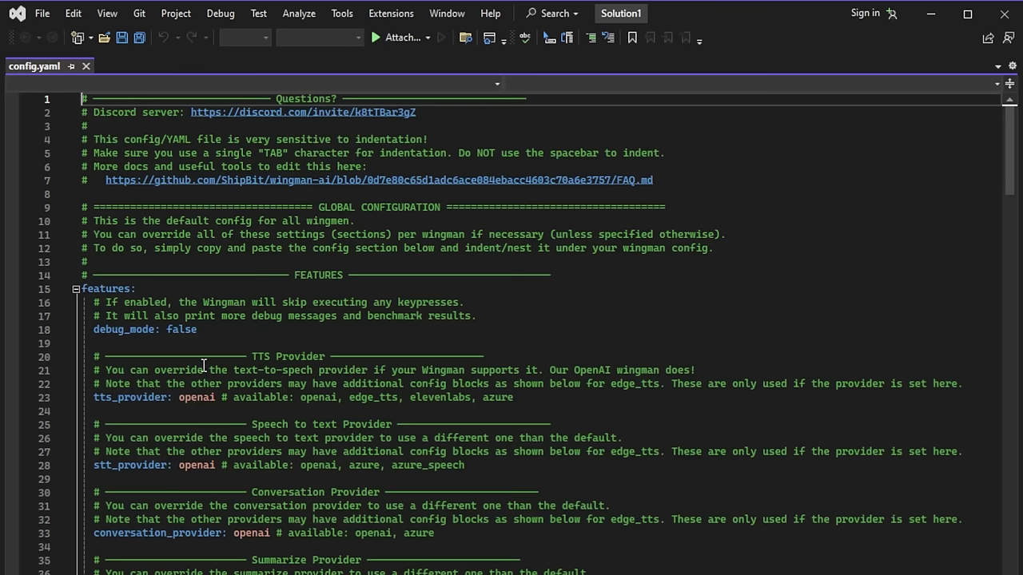
Step: Realign the stt_provider line on line 28 with tts_provider and conversation_provider, clearing the error underlines
{"action": "left_click", "coordinate": [93, 465]}
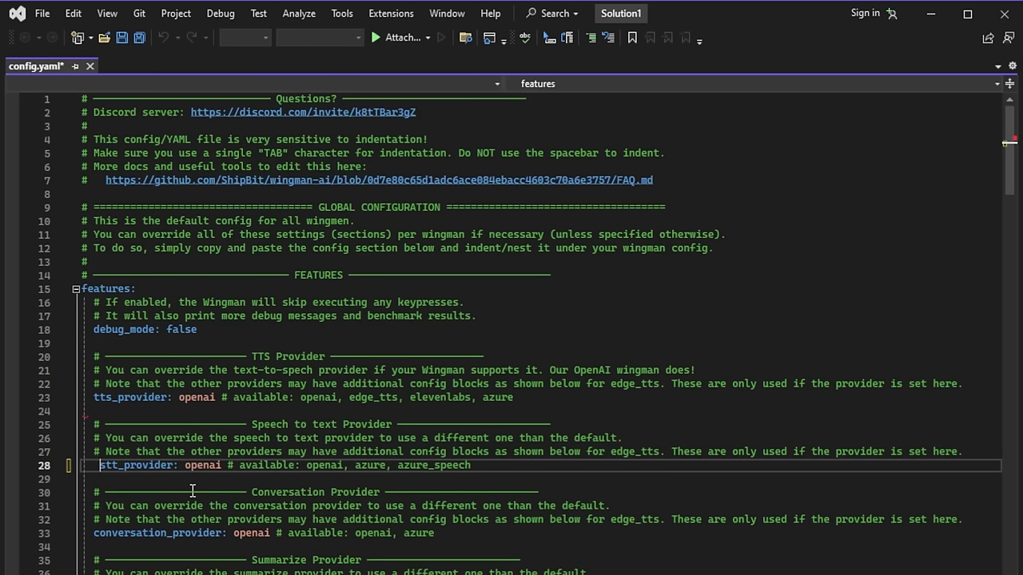
{"action": "left_click", "coordinate": [562, 537]}
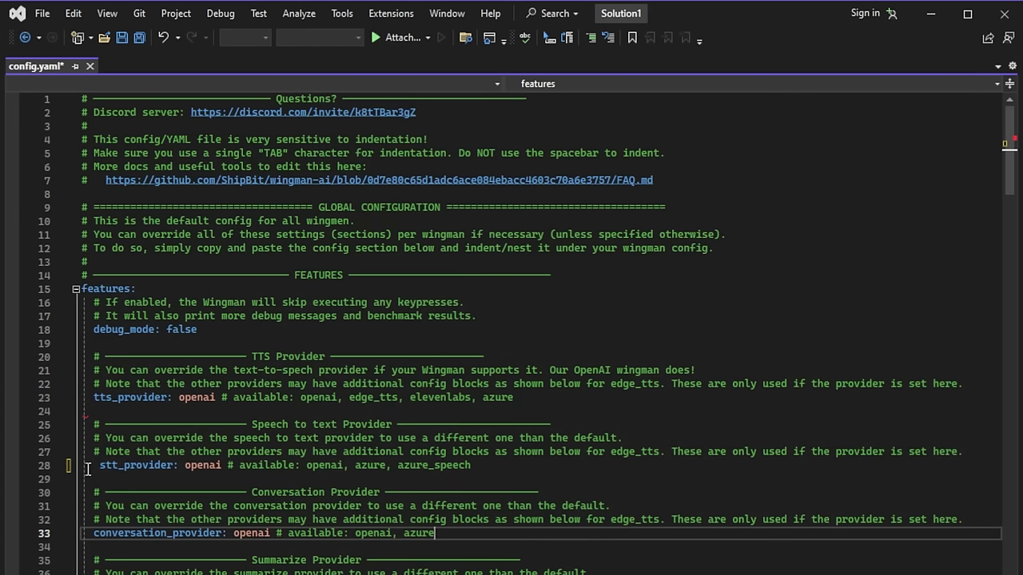
{"action": "left_click", "coordinate": [92, 467]}
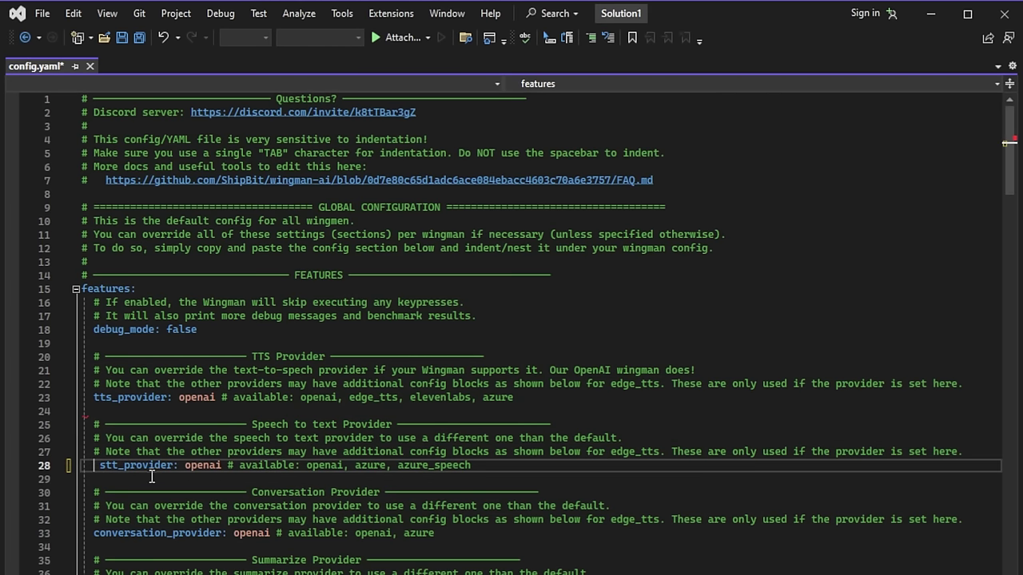
{"action": "key", "text": "Return"}
{"action": "key", "text": "BackSpace"}
{"action": "key", "text": "Right"}
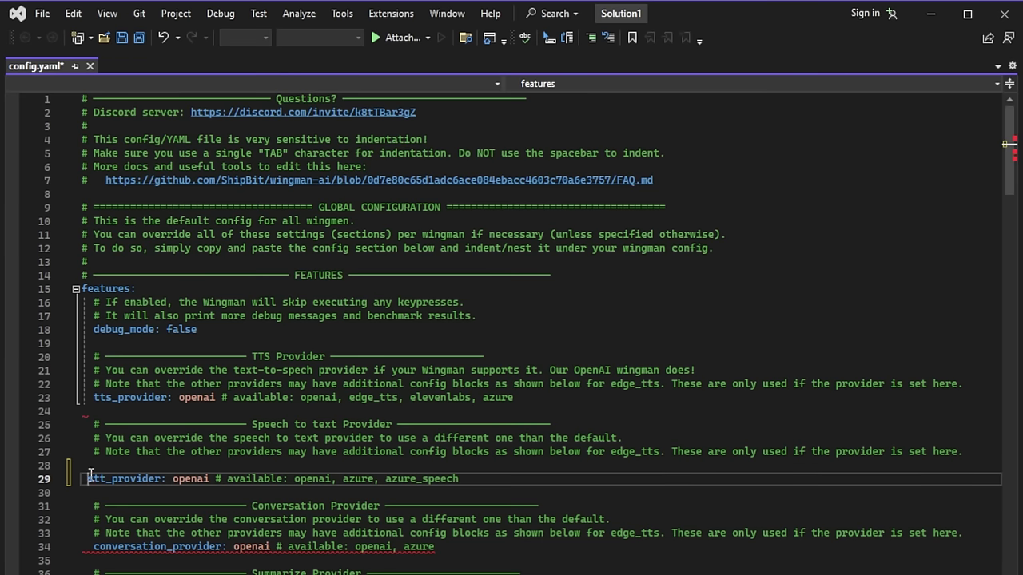
{"action": "key", "text": "BackSpace"}
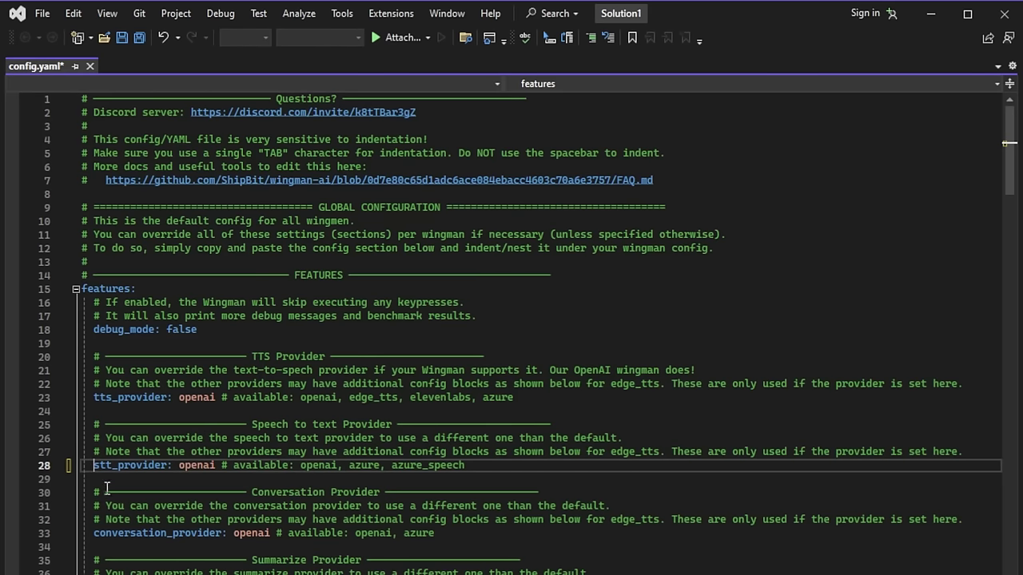